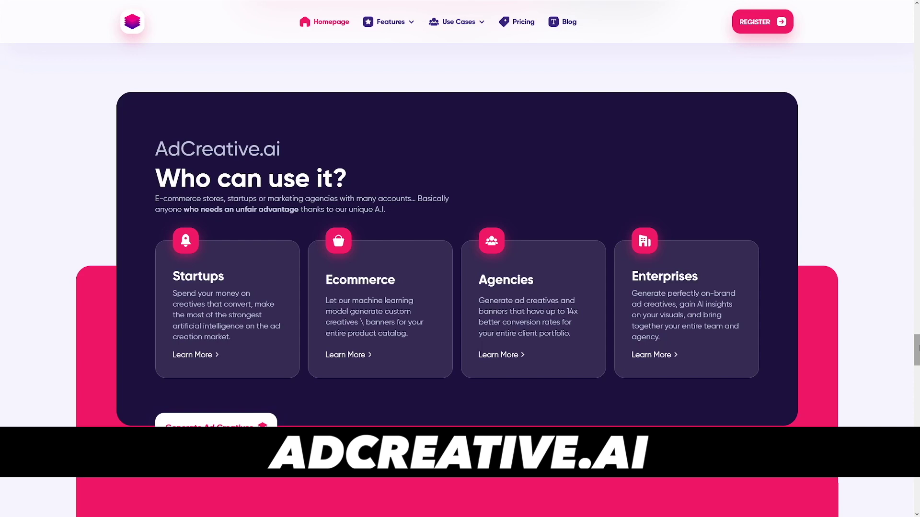
Step: Autoscroll past the Startup pricing plans into the Why AdCreative.ai? benefits, briefly highlighting Generate Ad Creatives text
scroll(790, 359, "down", 10)
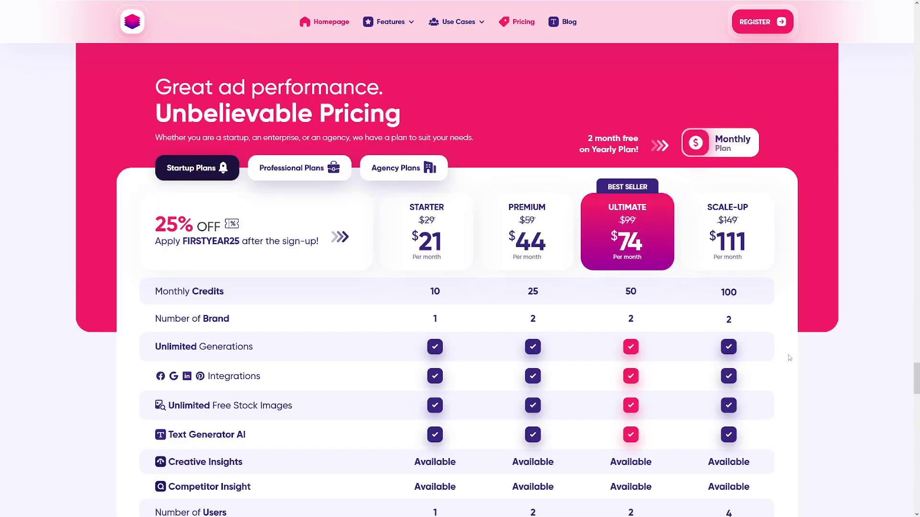
middle_click(891, 46)
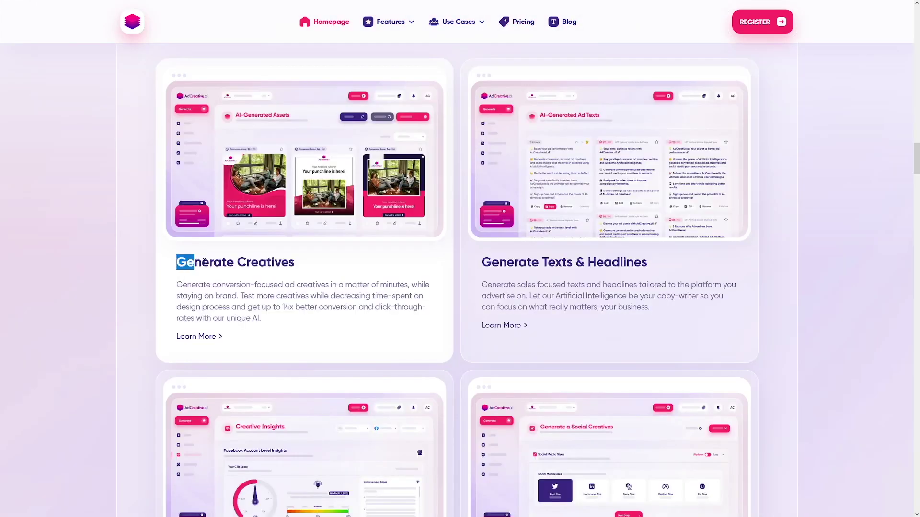
left_click_drag(205, 261, 295, 263)
left_click(302, 266)
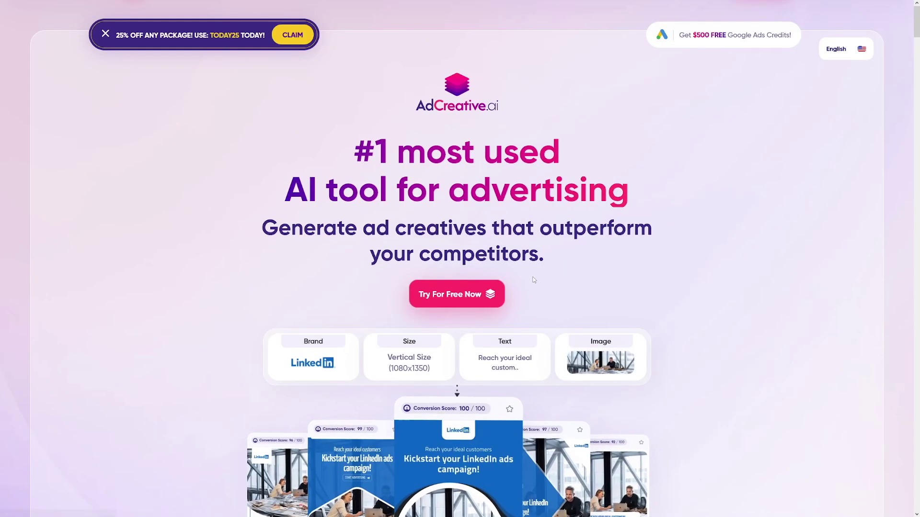
Step: Start the free trial sign-up and reach the empty Brand List with 0/10 brands and 10/10 credits
left_click(477, 294)
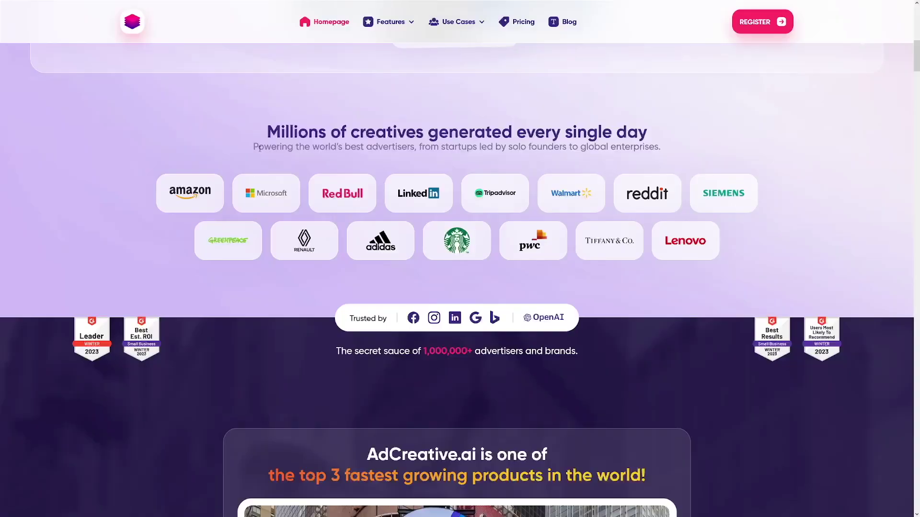
left_click_drag(285, 132, 626, 132)
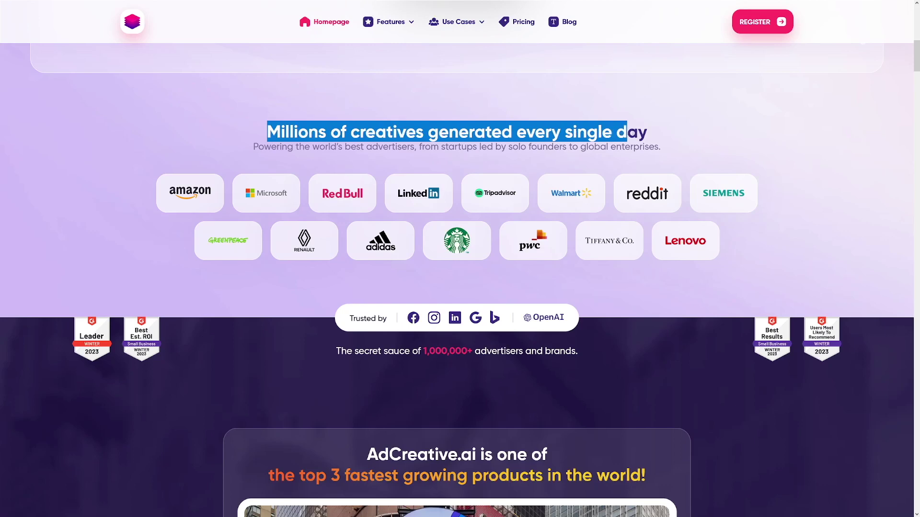
left_click(515, 160)
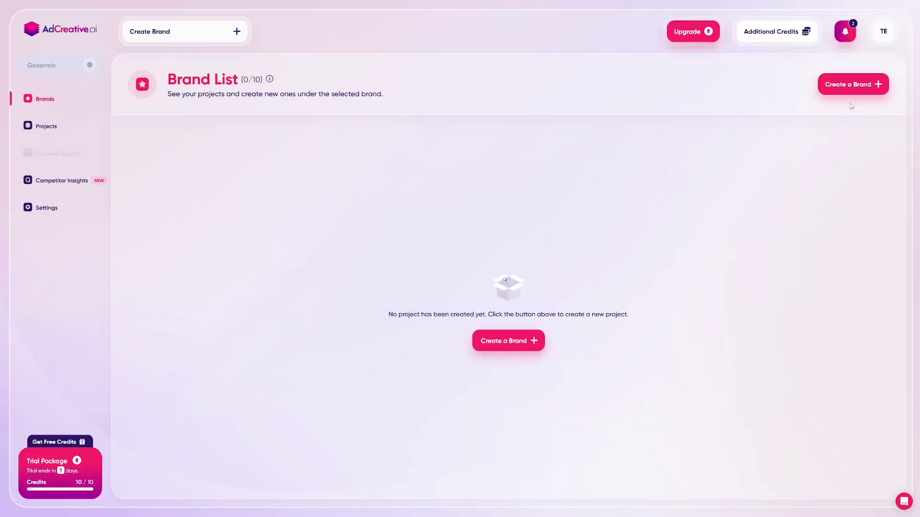
Step: Open the Create a Brand form, reveal ad account, font and alternative logo options, and connect Meta Ads
left_click(535, 343)
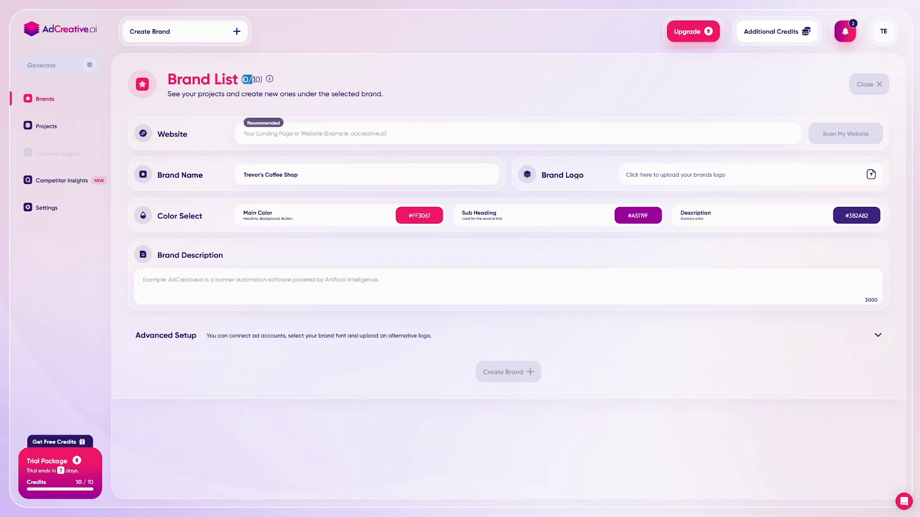
mouse_move(270, 82)
left_click(873, 335)
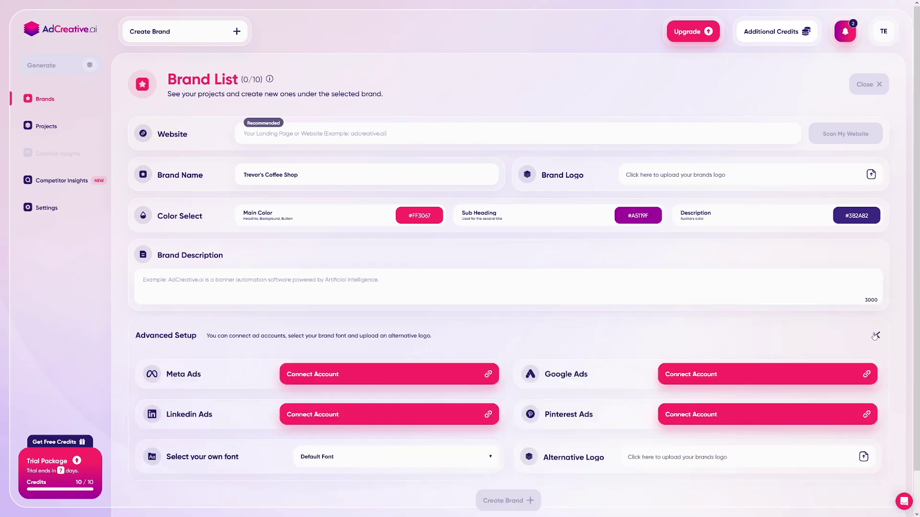
scroll(491, 323, "down", 1)
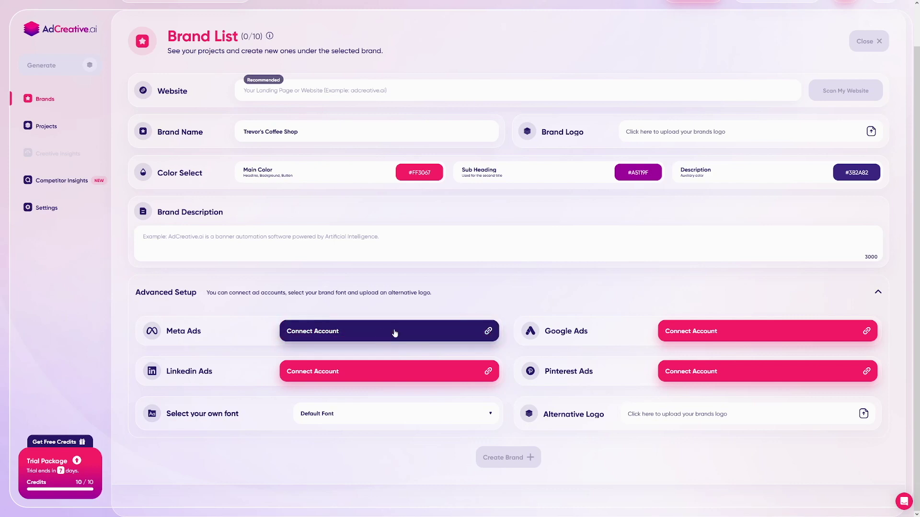
left_click(360, 334)
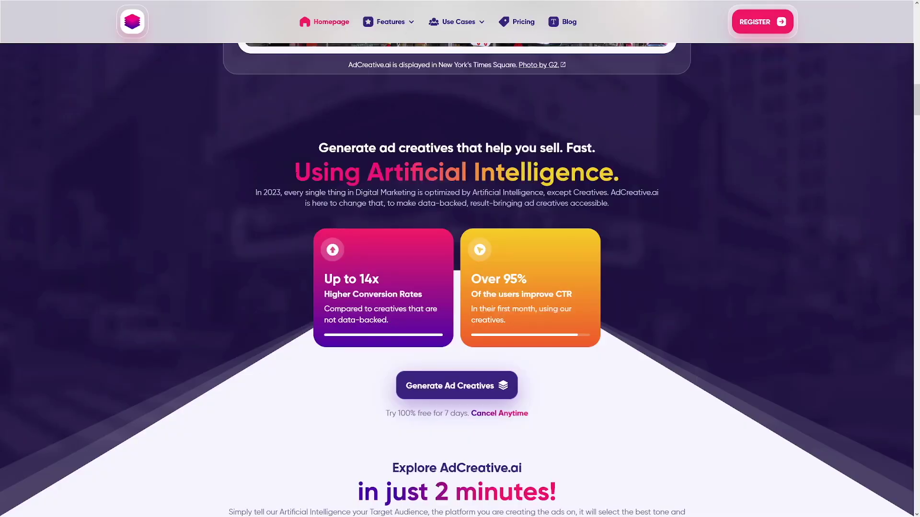
Step: Highlight and then deselect the 'Using Artificial Intelligence.' heading on the homepage
left_click_drag(294, 172, 619, 173)
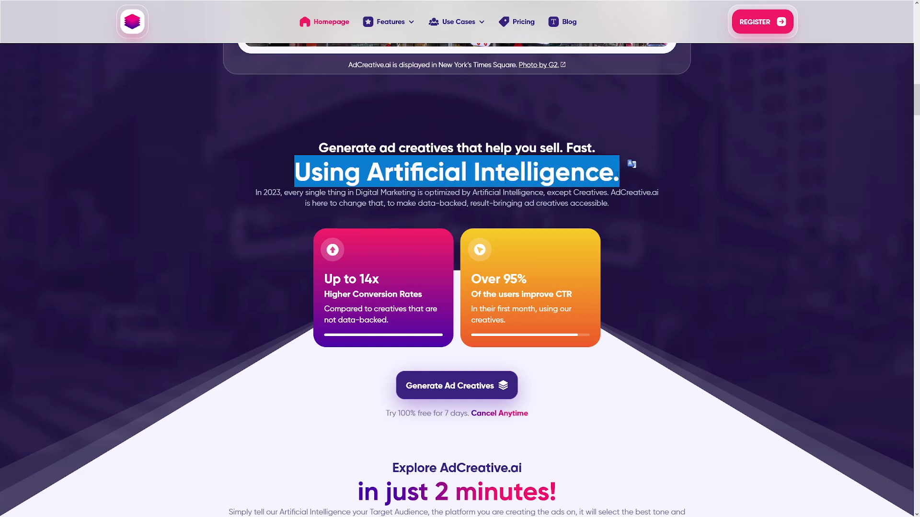
left_click(625, 176)
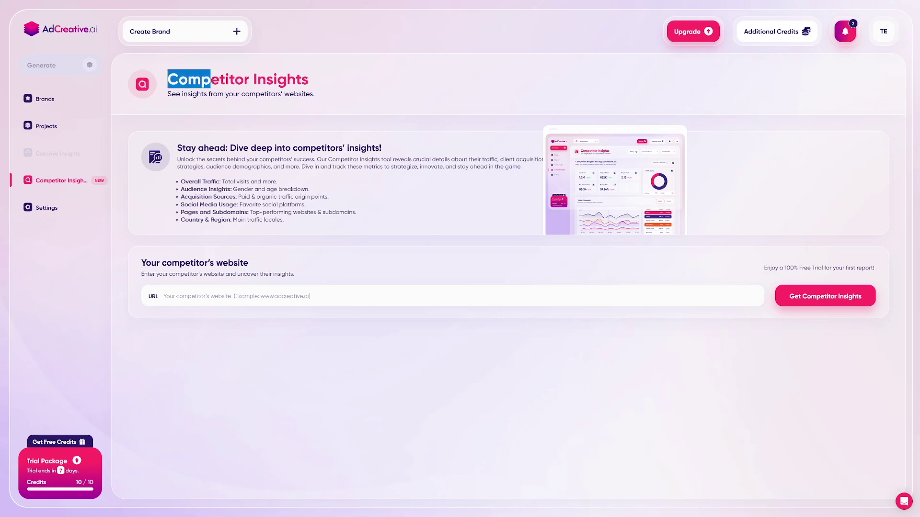
Step: Highlight the Competitor Insights title and the 'Your competitor's website' heading in turn
left_click_drag(277, 79, 309, 80)
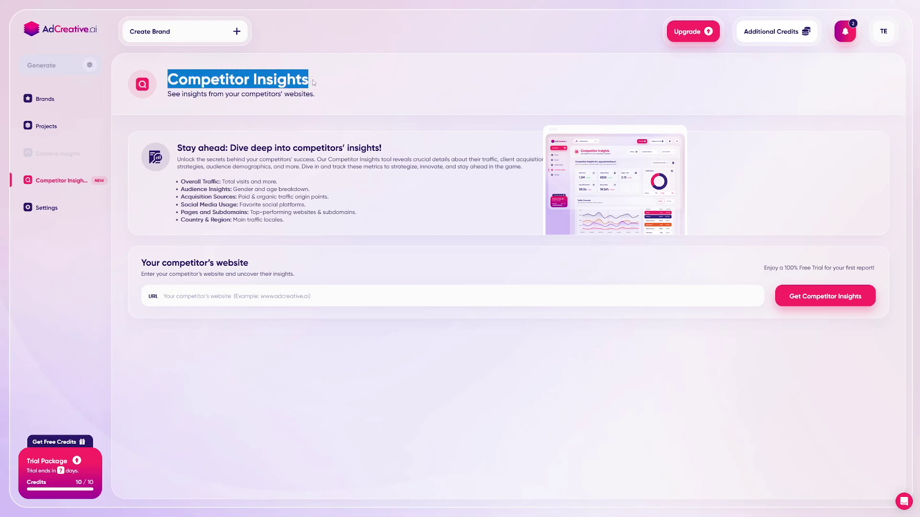
left_click(311, 82)
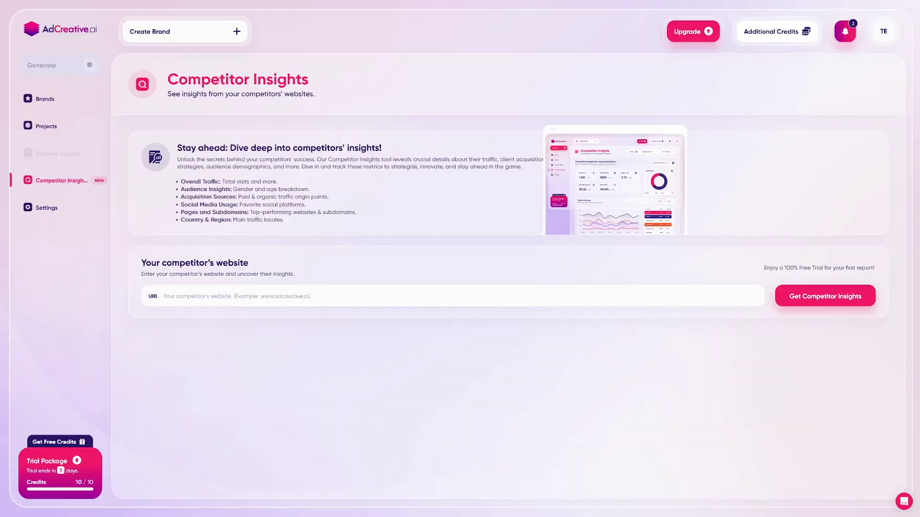
left_click_drag(142, 262, 253, 266)
left_click(253, 266)
Step: Highlight the free trial note, then bring up the Additional Credits page with its intro video
left_click_drag(765, 269, 877, 271)
left_click(877, 271)
left_click(784, 37)
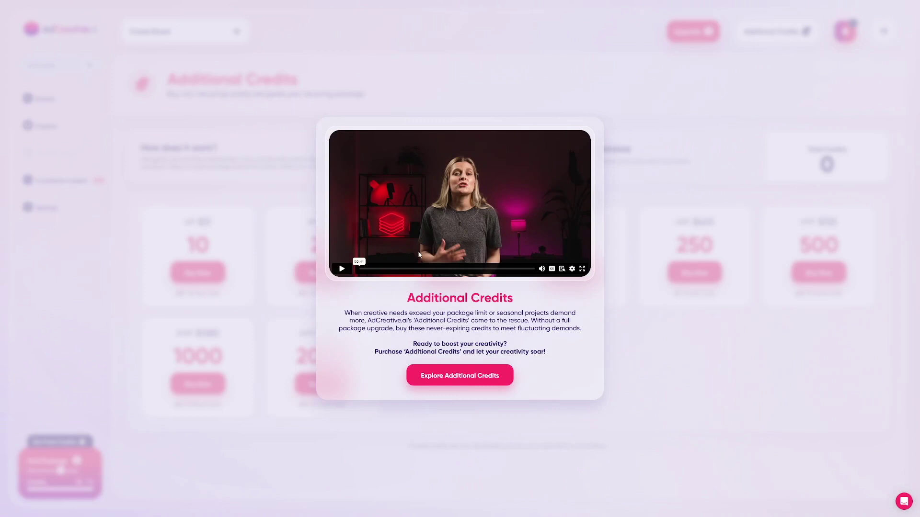
Step: Dismiss the credits video and show the 'Invite others and earn free credits!' offer and its 'Share your link!' section
key("Escape")
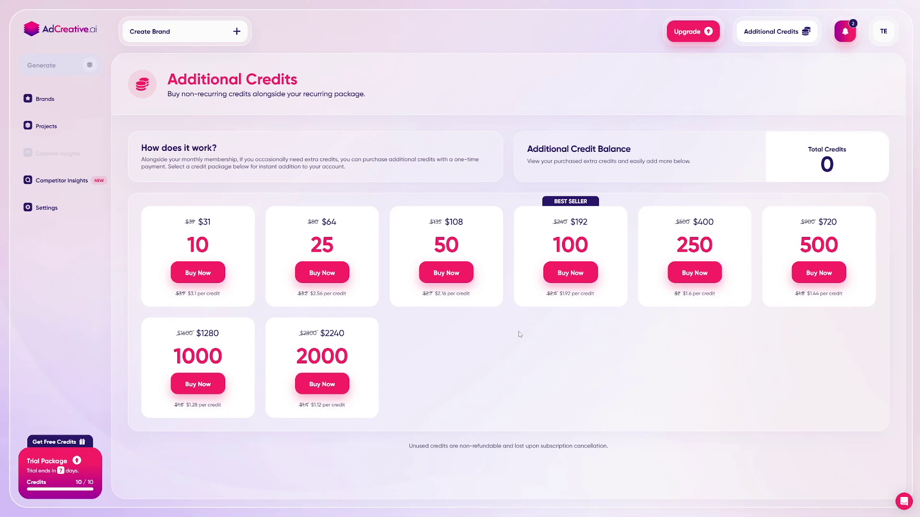
left_click(54, 444)
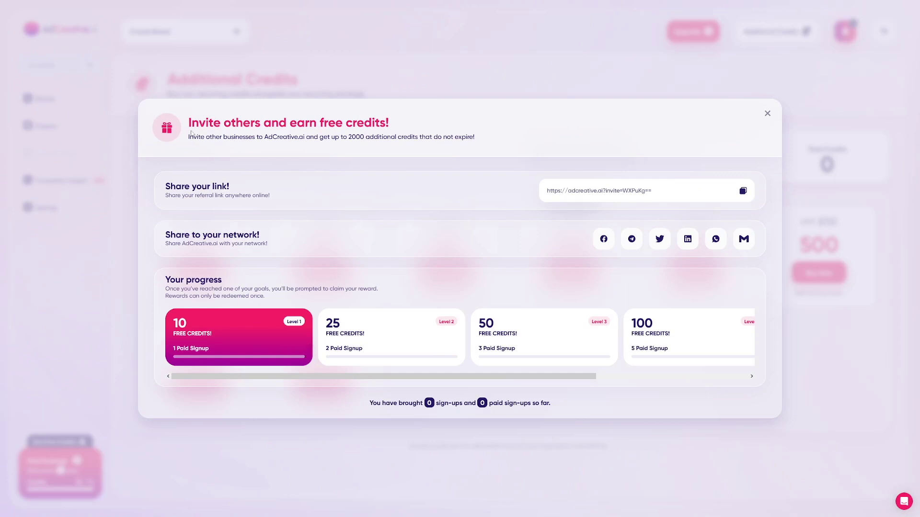
left_click_drag(191, 133, 400, 131)
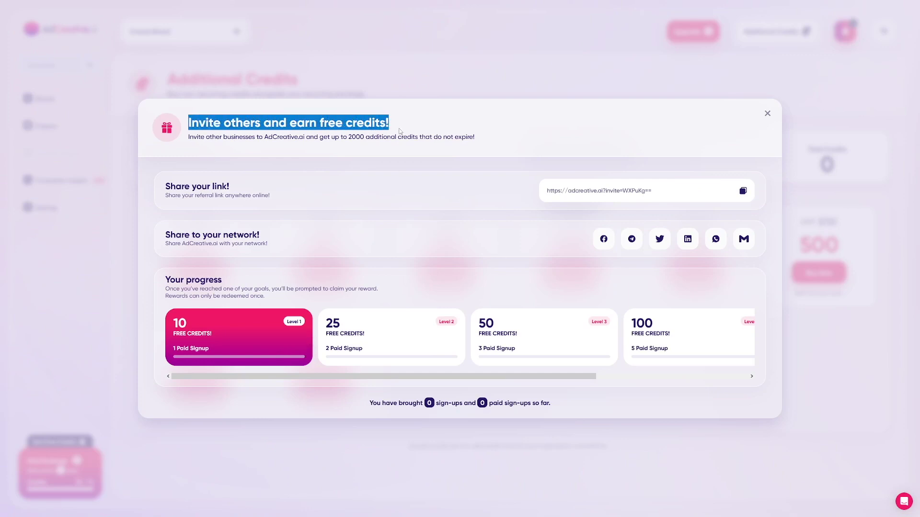
left_click(400, 132)
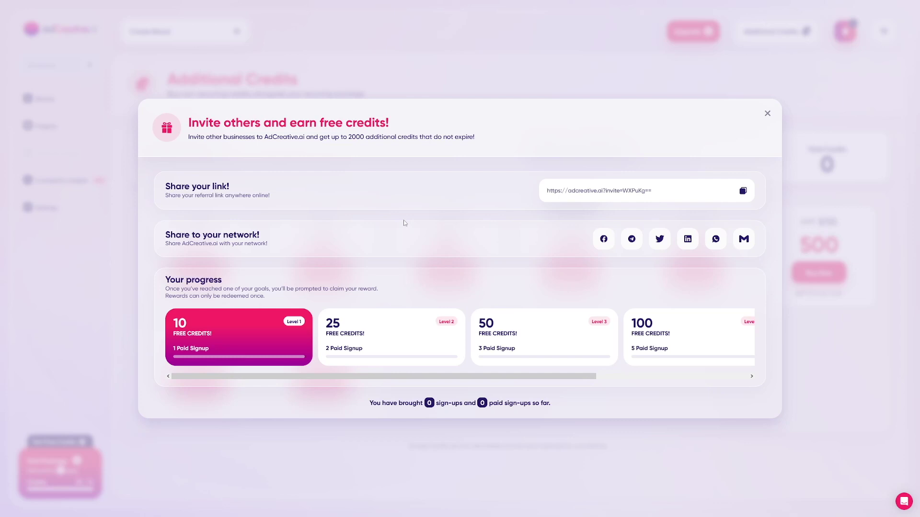
left_click_drag(163, 189, 232, 189)
left_click(234, 189)
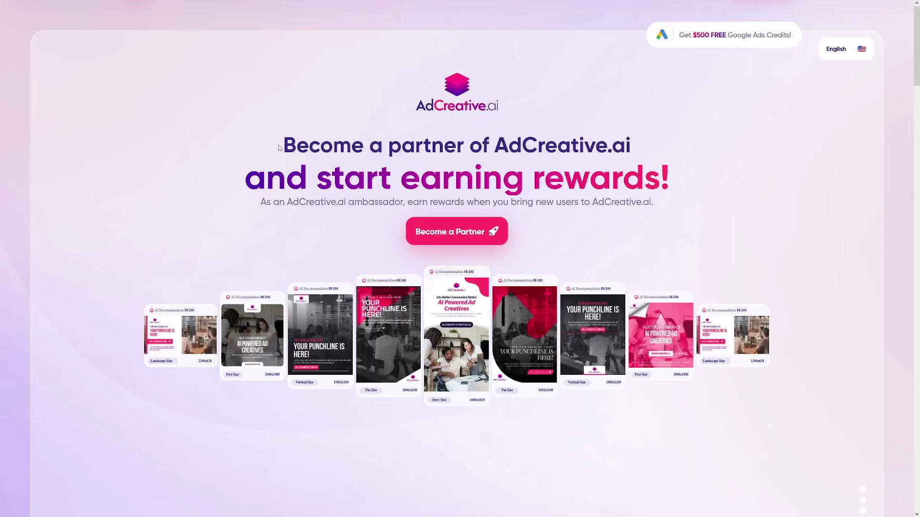
Step: Highlight the 'Become a partner' headline, then scroll through the 30% earnings and award-winning sections
left_click_drag(286, 177, 363, 145)
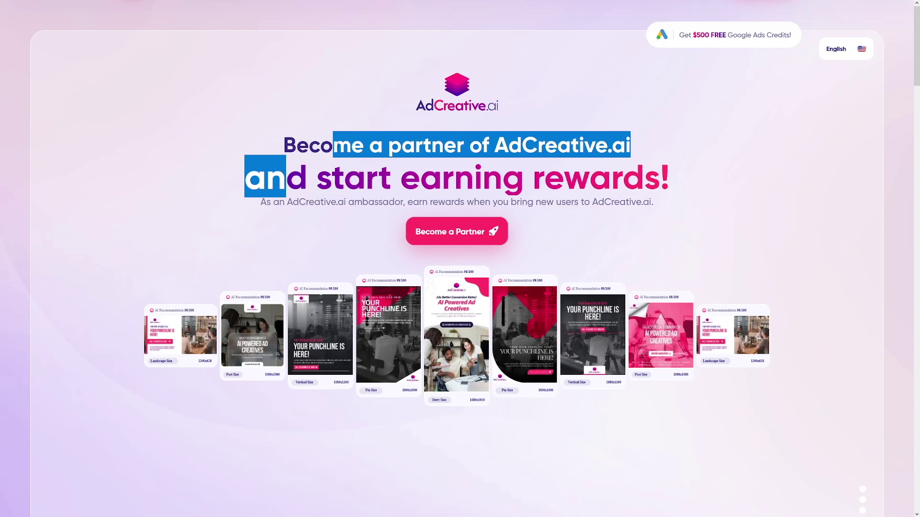
left_click(362, 145)
left_click_drag(283, 146, 669, 187)
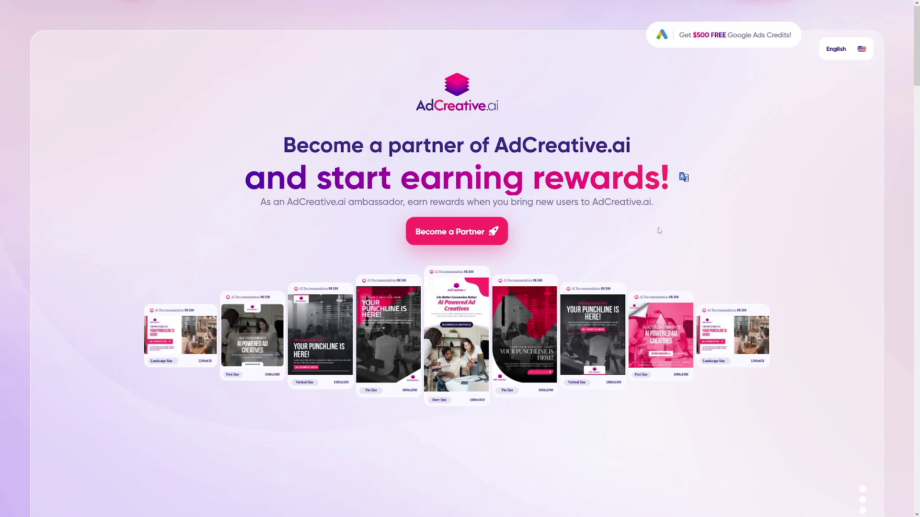
scroll(716, 176, "down", 10)
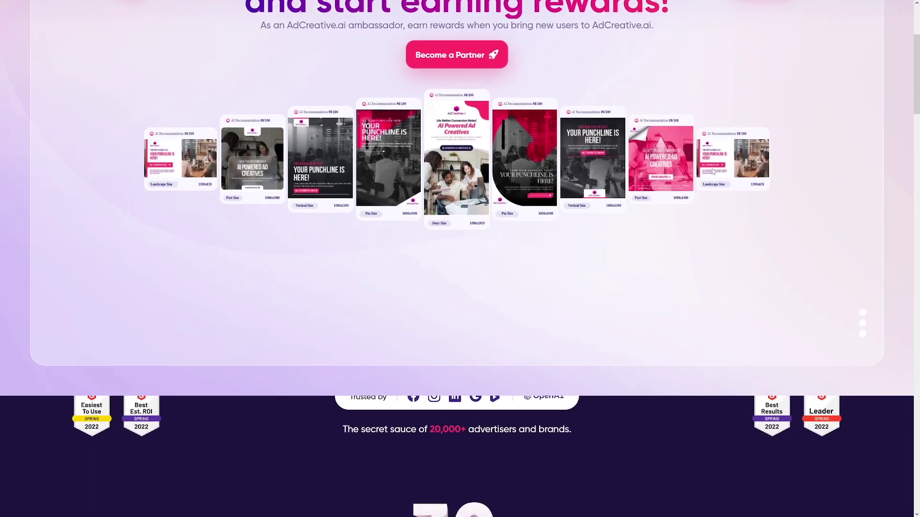
scroll(708, 174, "down", 1)
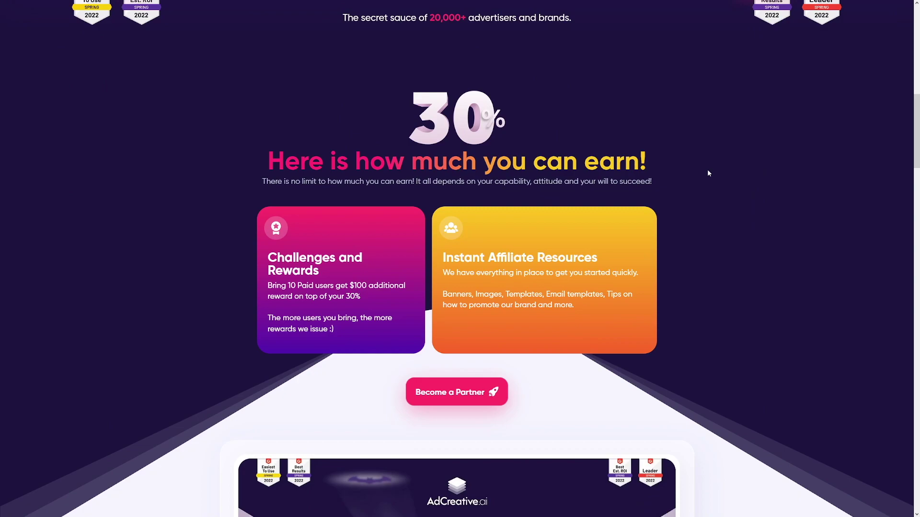
scroll(708, 174, "down", 9)
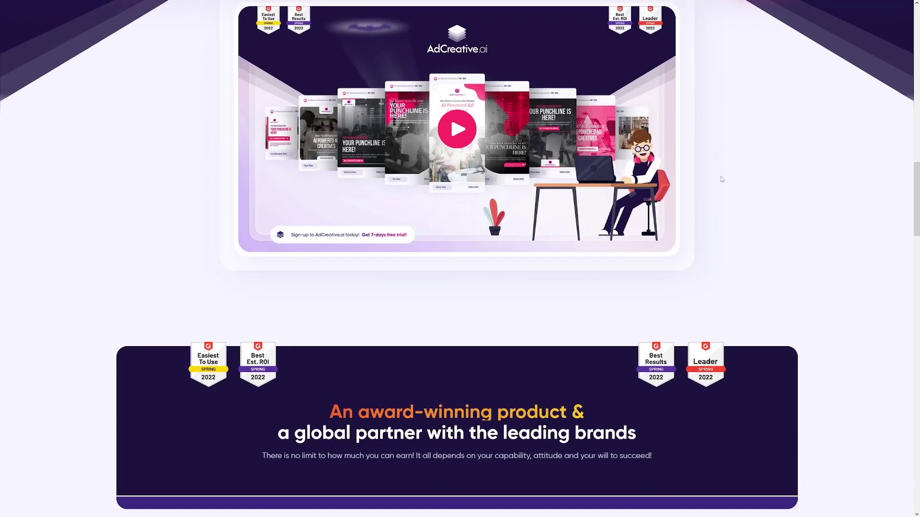
scroll(729, 179, "down", 8)
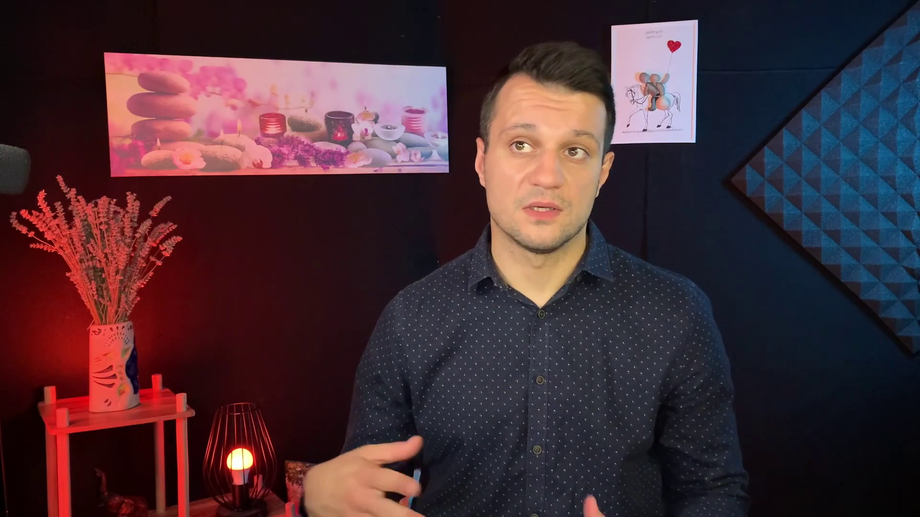